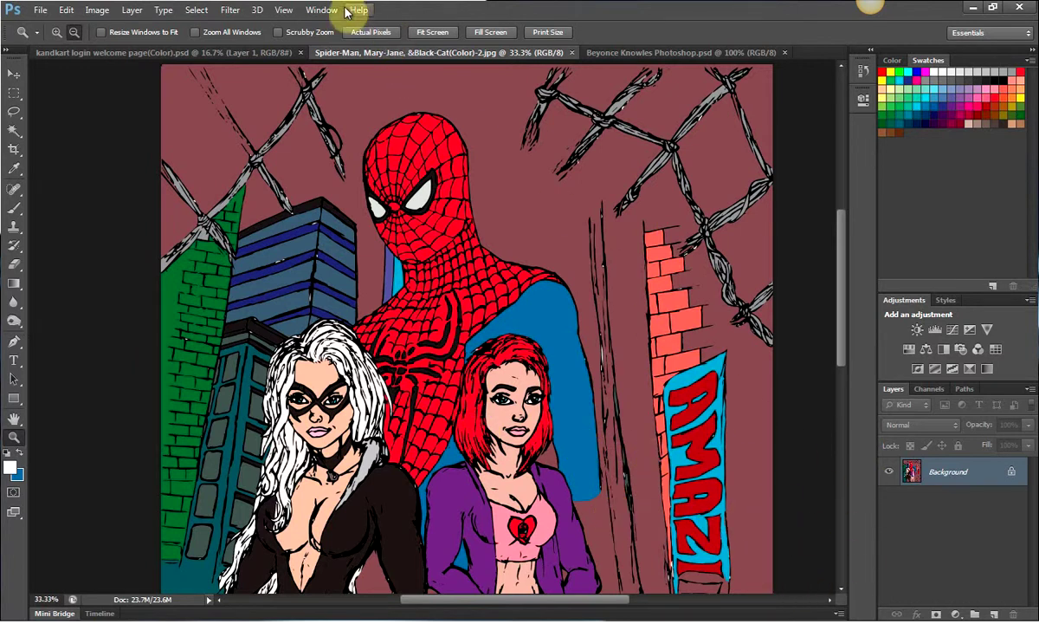
left_click(245, 12)
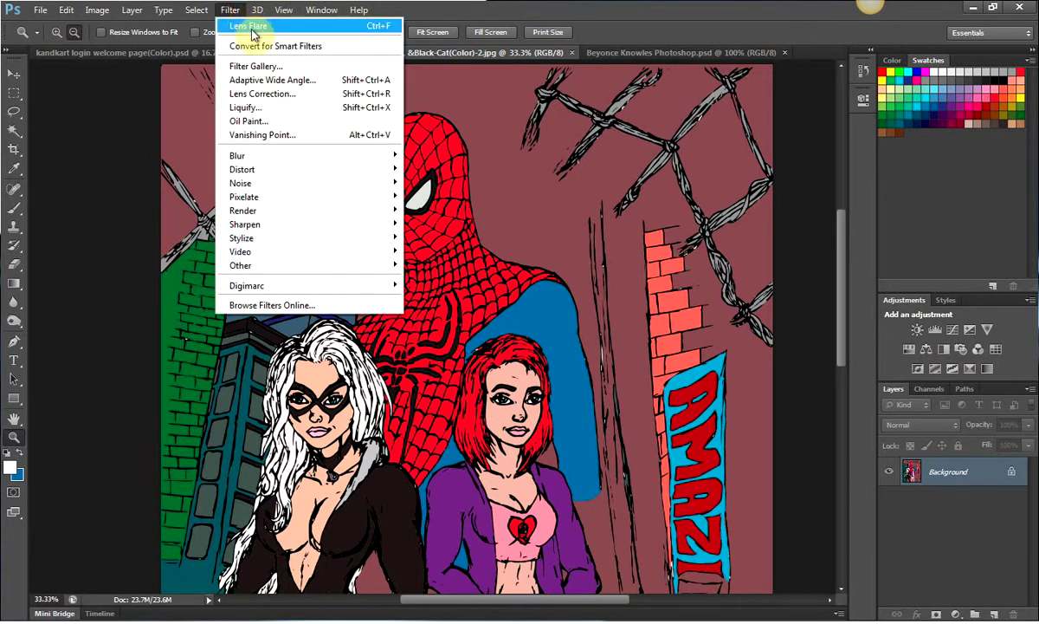
mouse_move(291, 215)
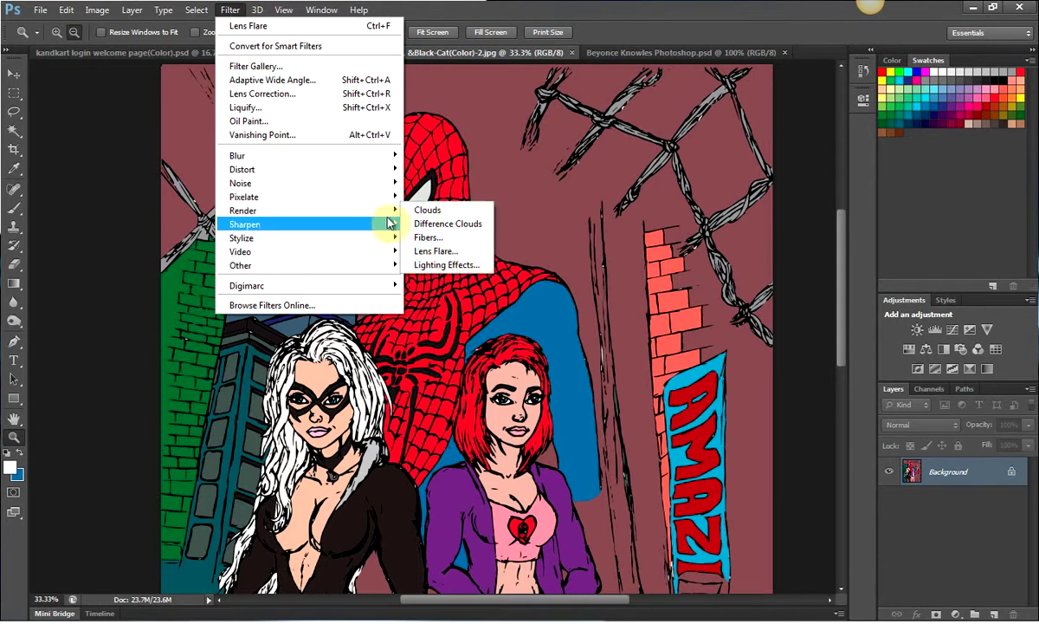
left_click(434, 251)
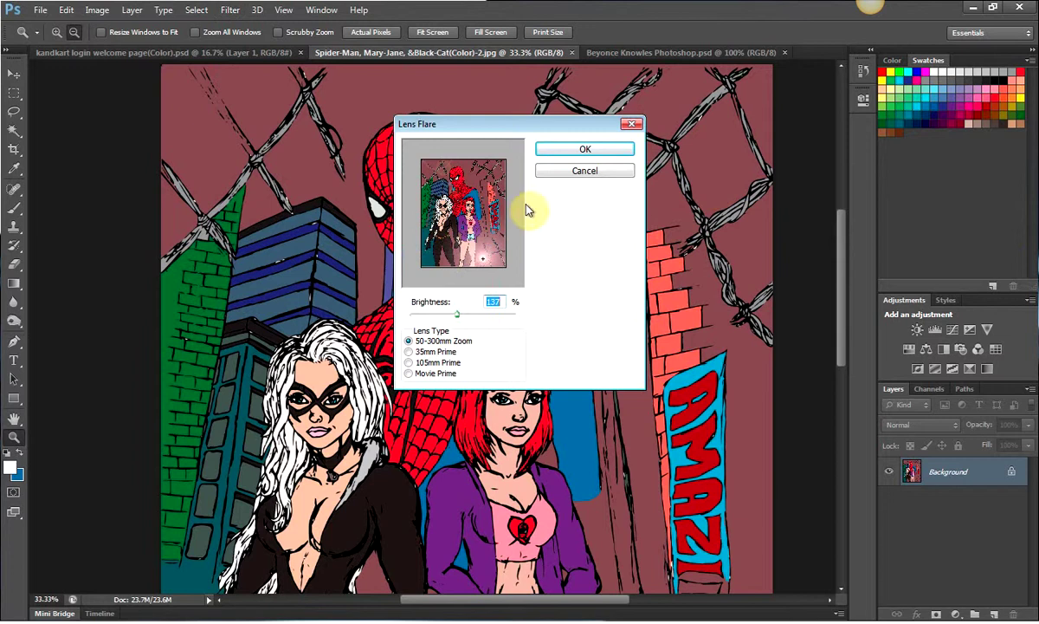
left_click(487, 248)
left_click(594, 172)
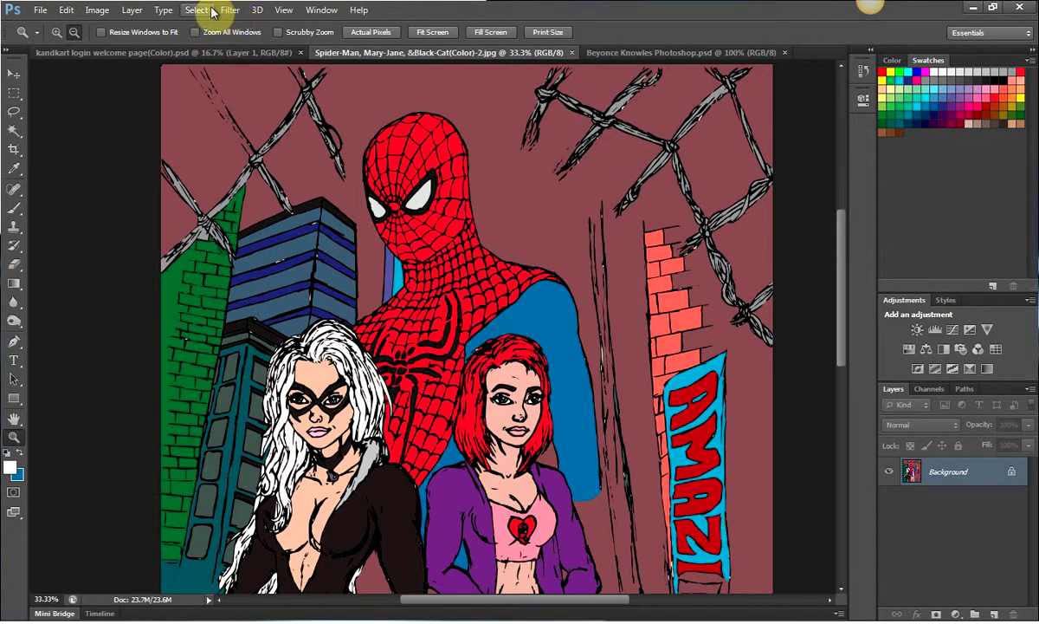
Step: Start a Lens Flare on the Spider-Man image and position its centre over the buildings beside Spider-Man's head
left_click(242, 13)
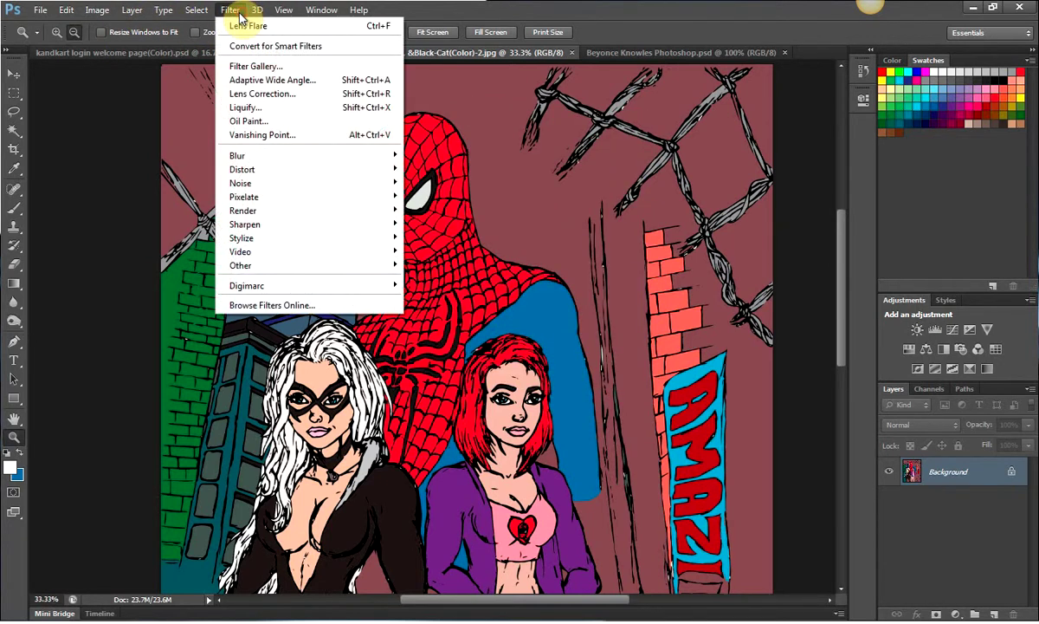
mouse_move(309, 213)
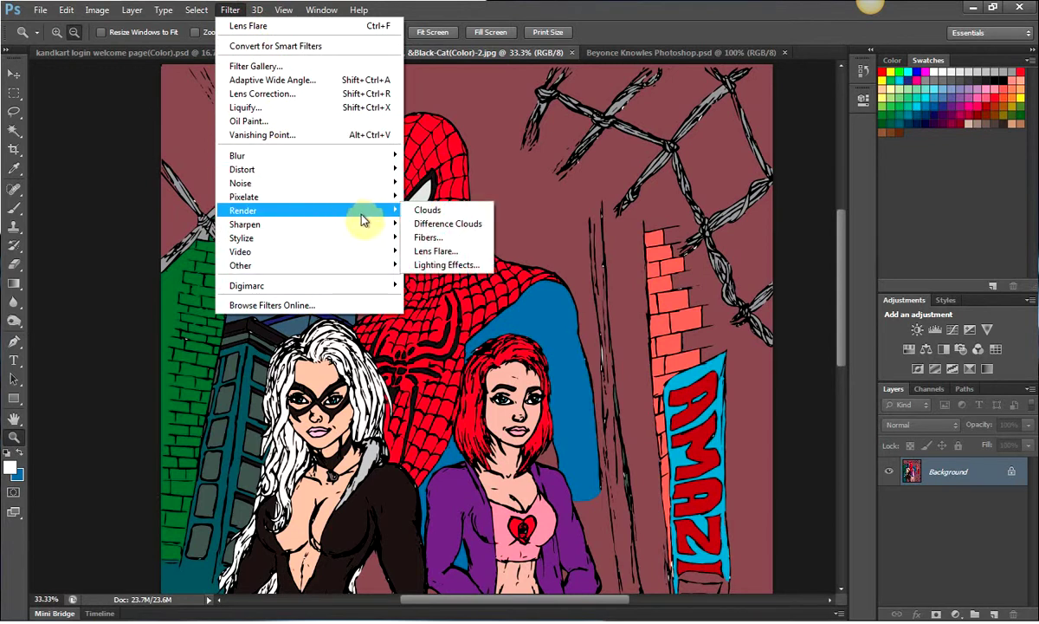
left_click(437, 251)
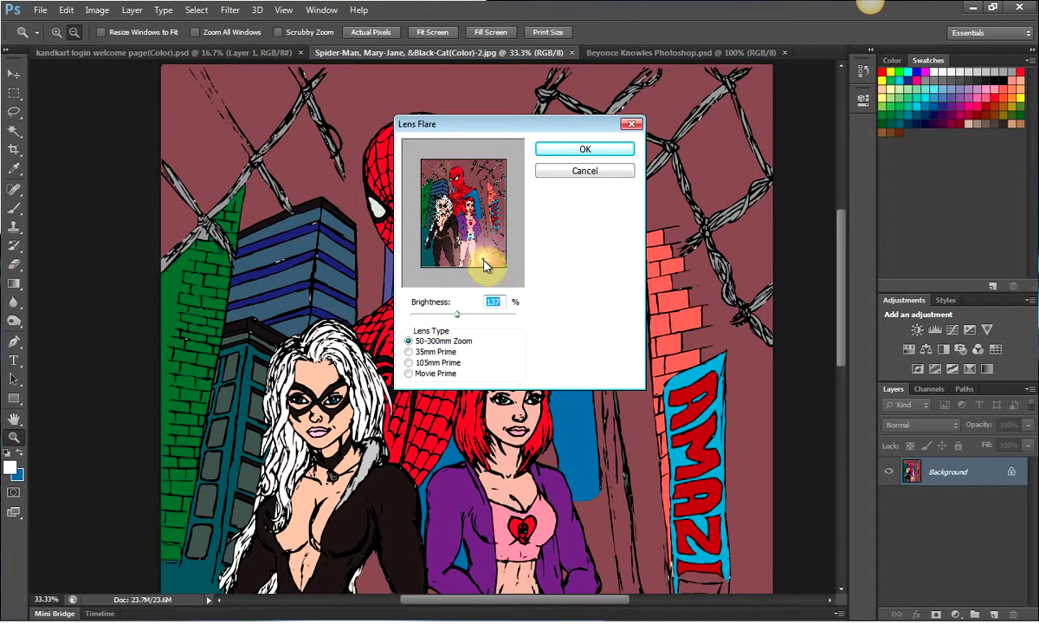
left_click_drag(484, 263, 494, 198)
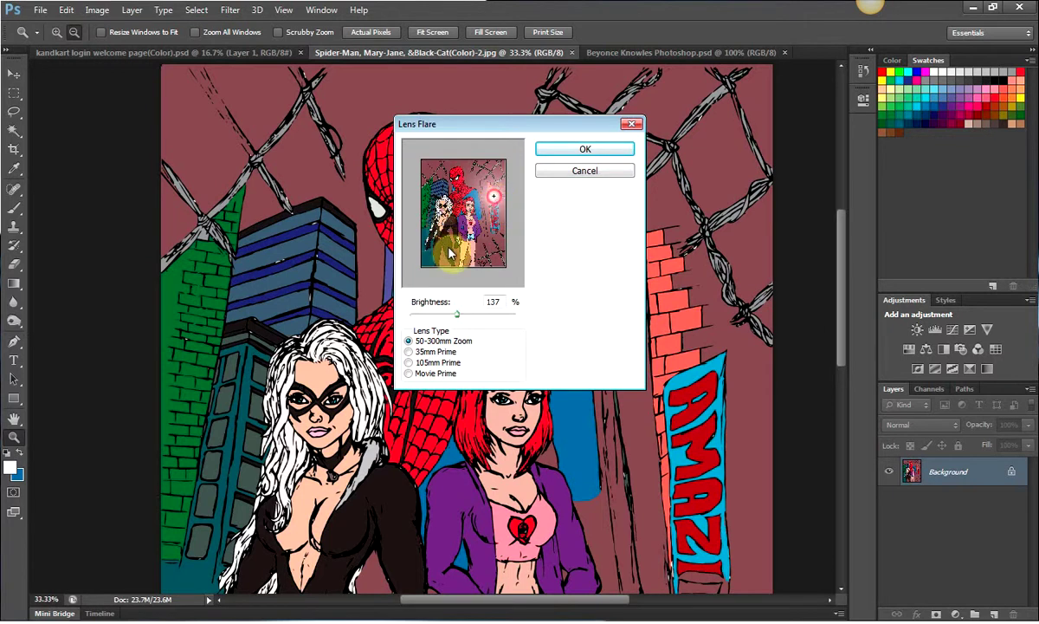
left_click(493, 195)
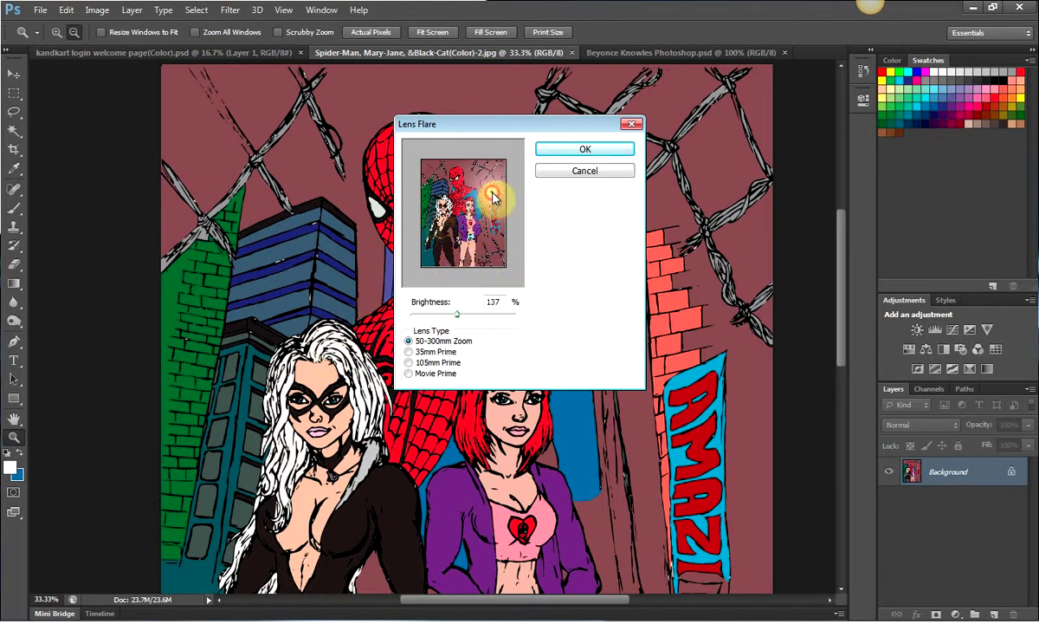
left_click_drag(493, 195, 465, 204)
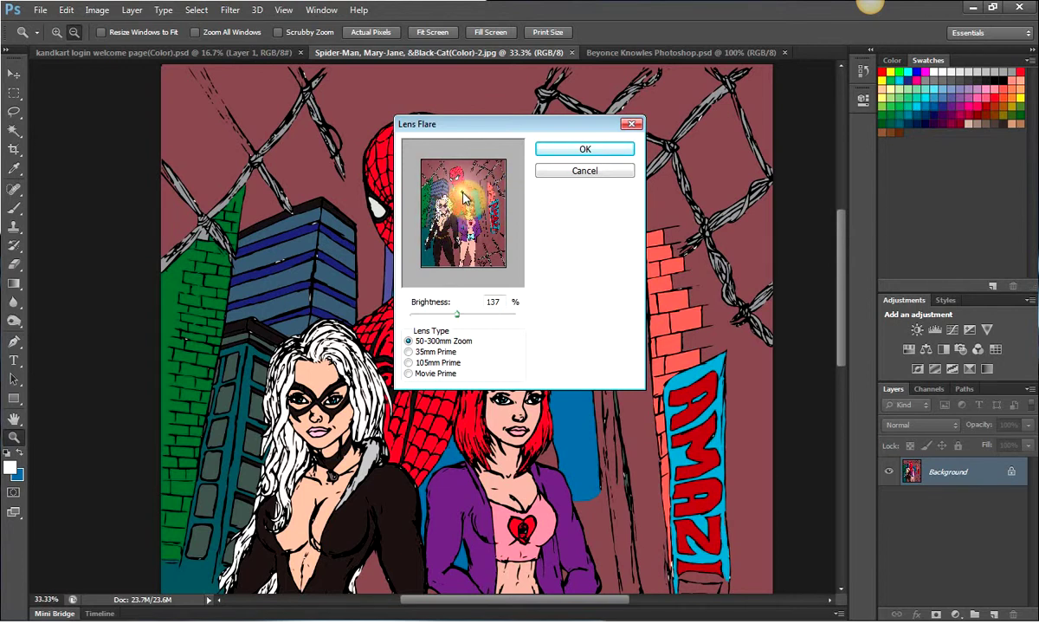
left_click_drag(462, 191, 462, 190)
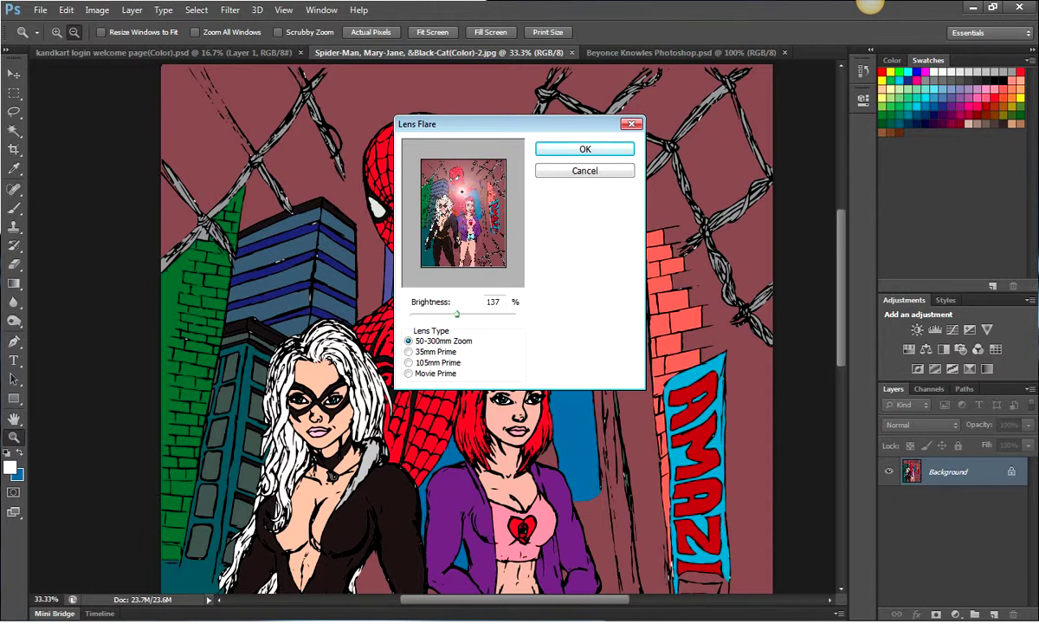
left_click(467, 191)
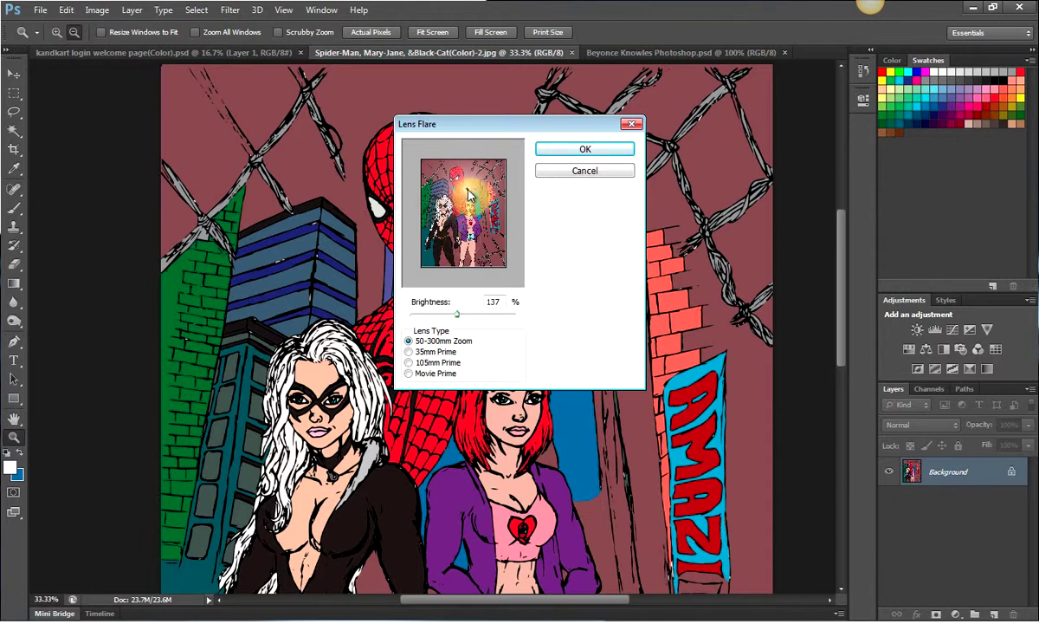
left_click_drag(468, 192, 433, 183)
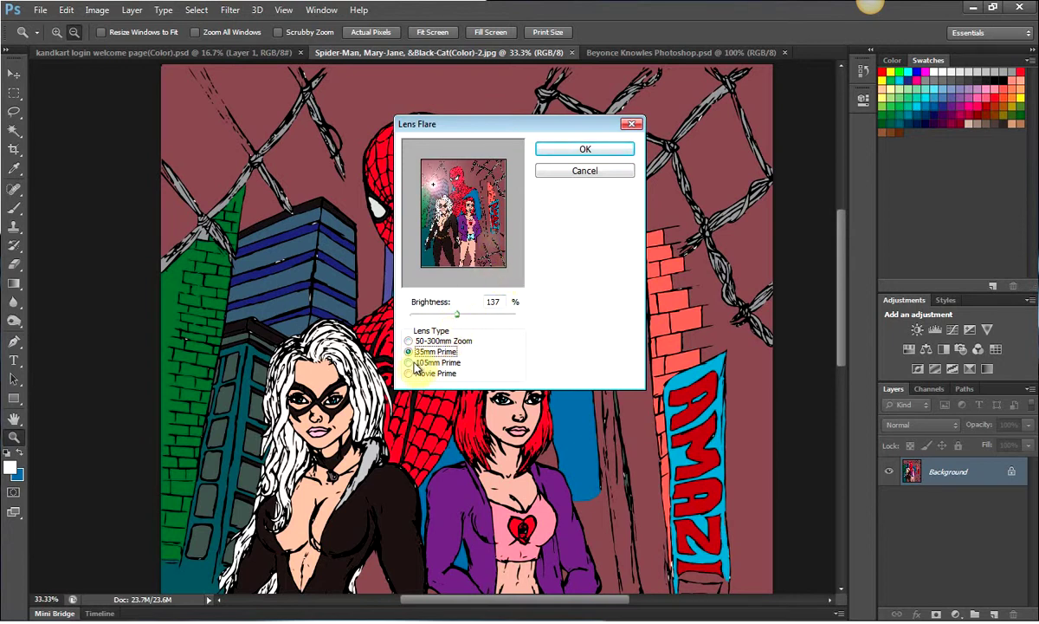
Step: Set the flare to 155% brightness with the 50-300mm Zoom lens type and apply it to the Spider-Man image
left_click(409, 362)
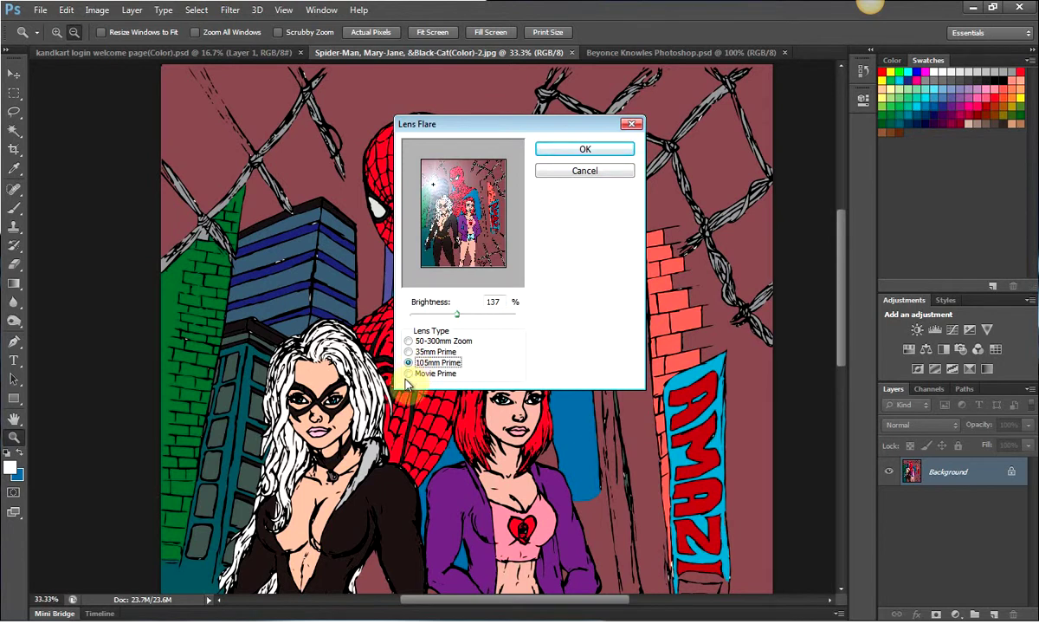
left_click(409, 373)
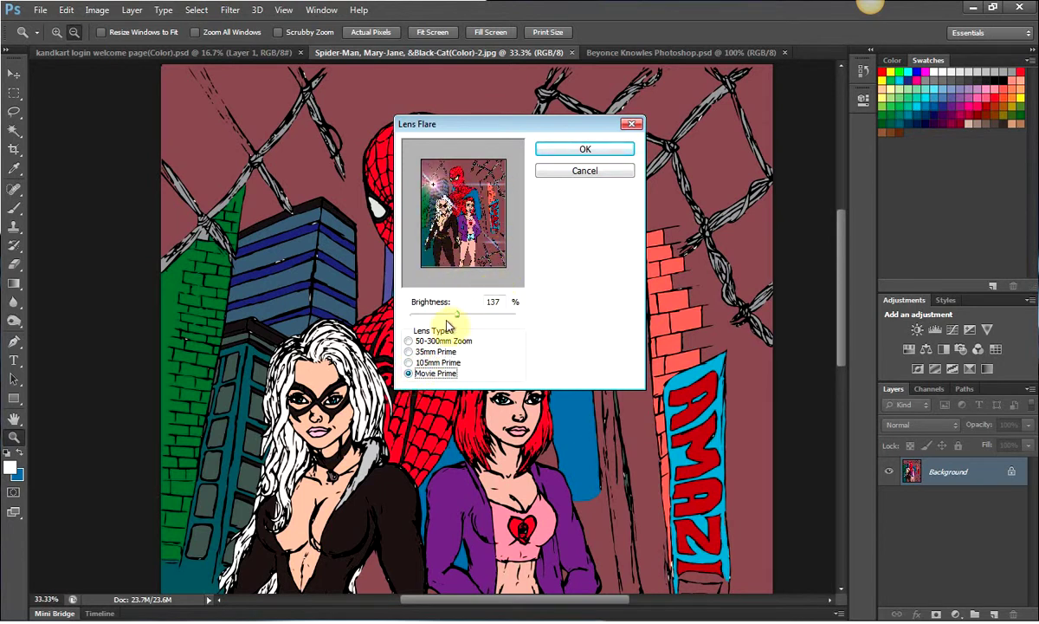
mouse_move(458, 317)
left_mouse_down()
mouse_move(546, 320)
mouse_move(471, 321)
left_mouse_up()
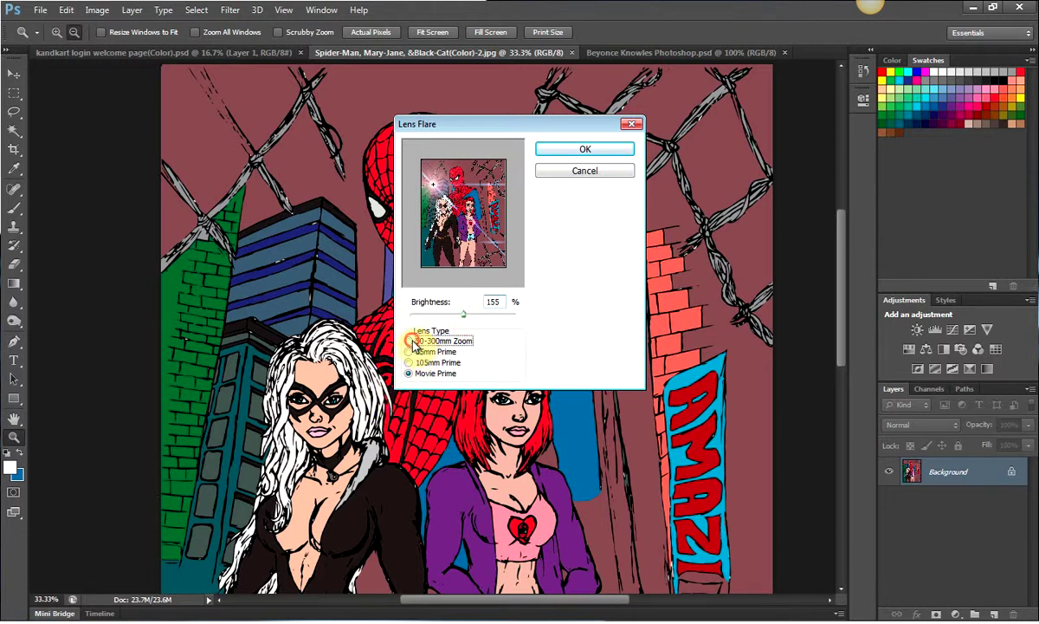
left_click(412, 342)
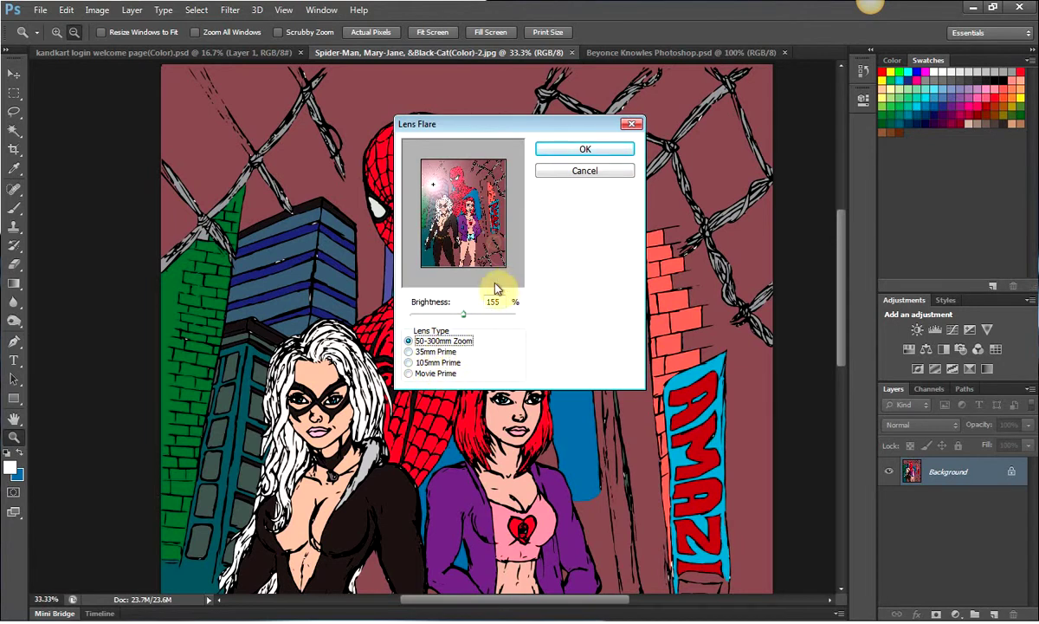
left_click(580, 149)
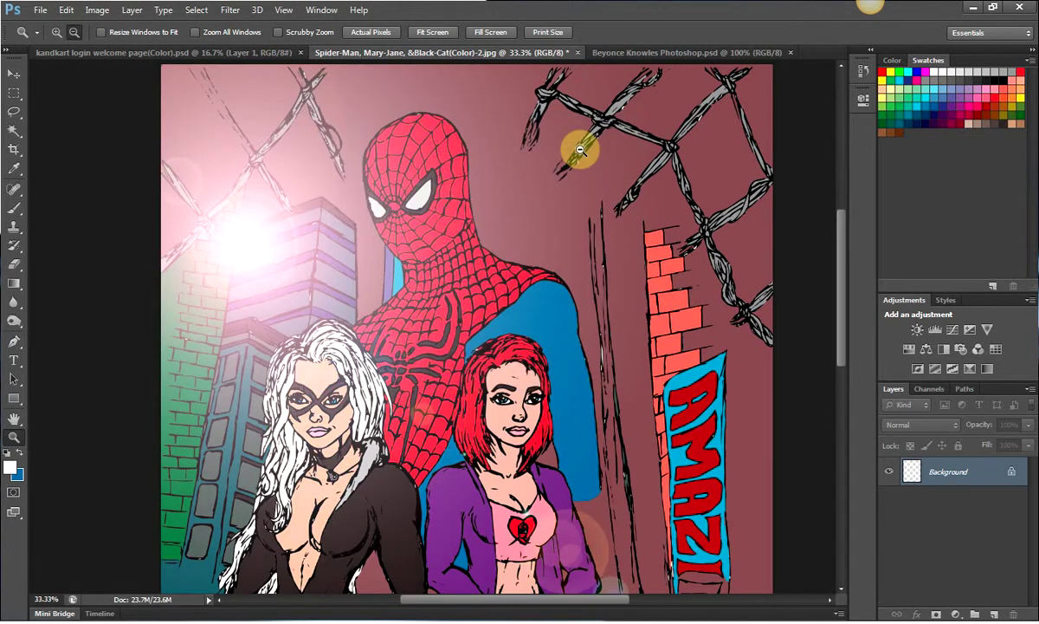
scroll(581, 208, "down", 2)
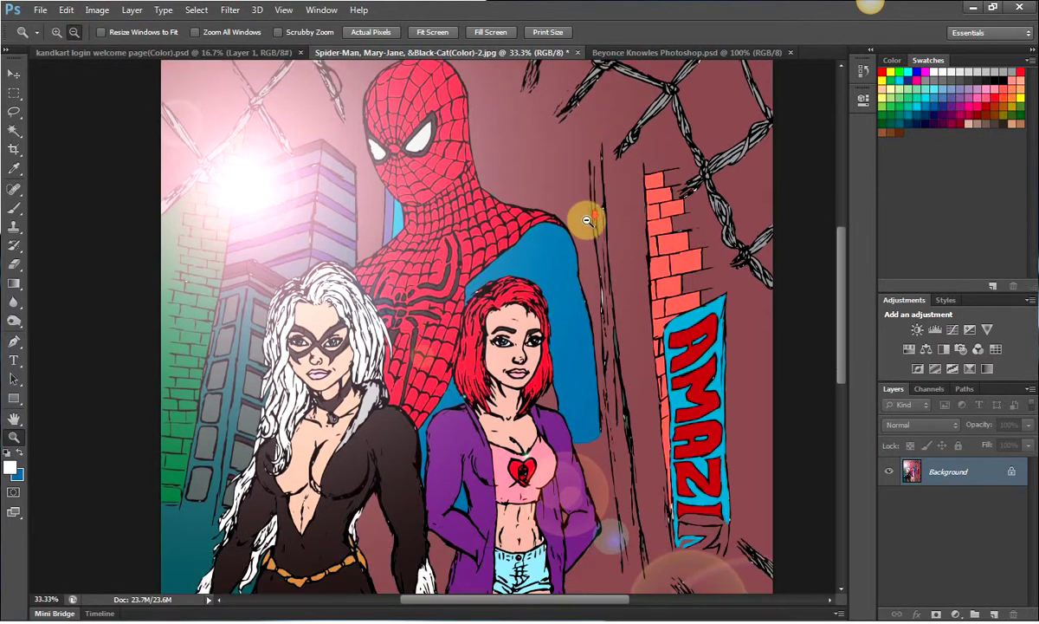
scroll(599, 220, "down", 3)
scroll(602, 224, "up", 2)
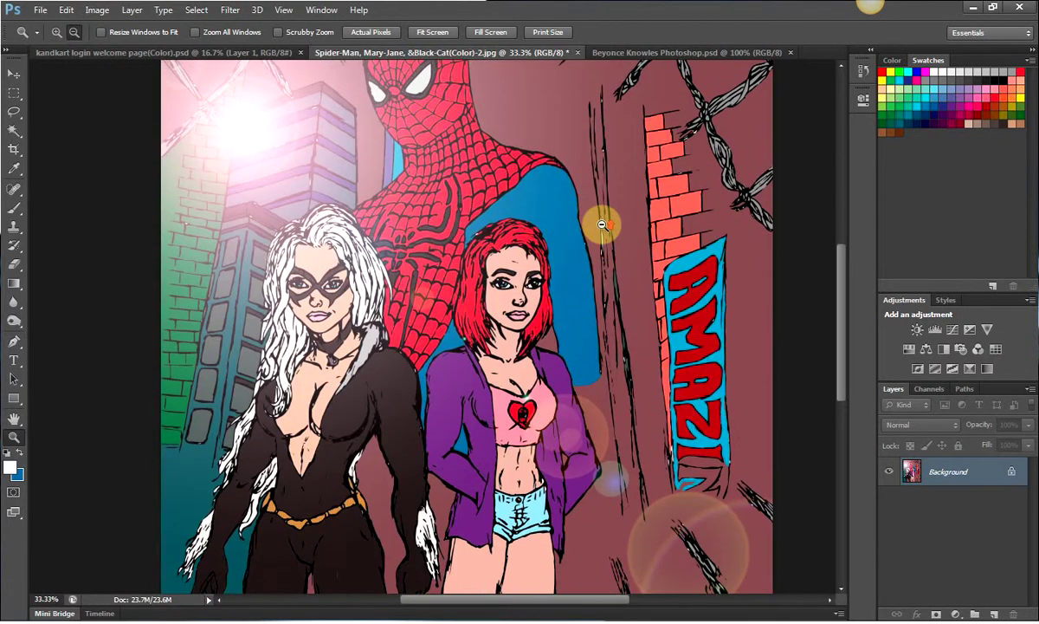
scroll(602, 225, "up", 2)
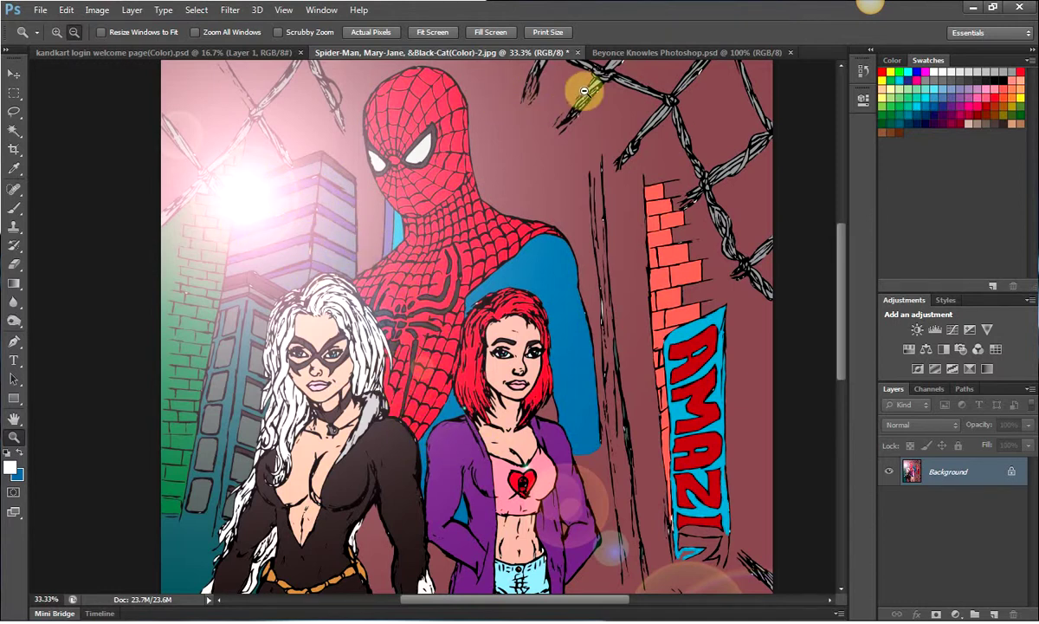
Step: Apply a 155% Lens Flare with the 50-300mm Zoom lens near the raised arm's bracelet in Beyonce Knowles Photoshop.psd
left_click(690, 55)
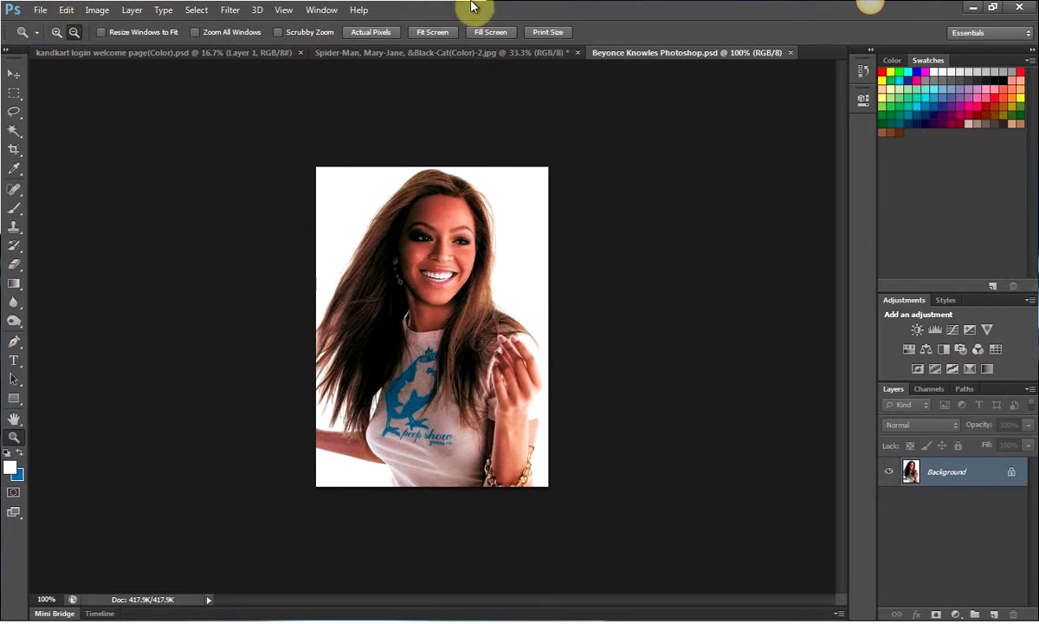
left_click(233, 10)
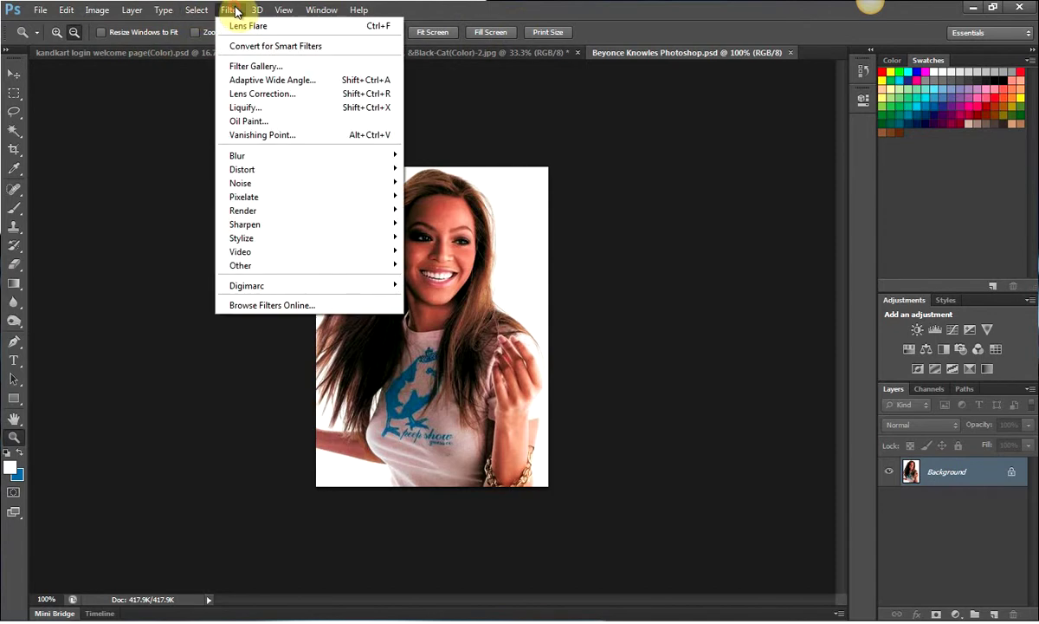
mouse_move(331, 171)
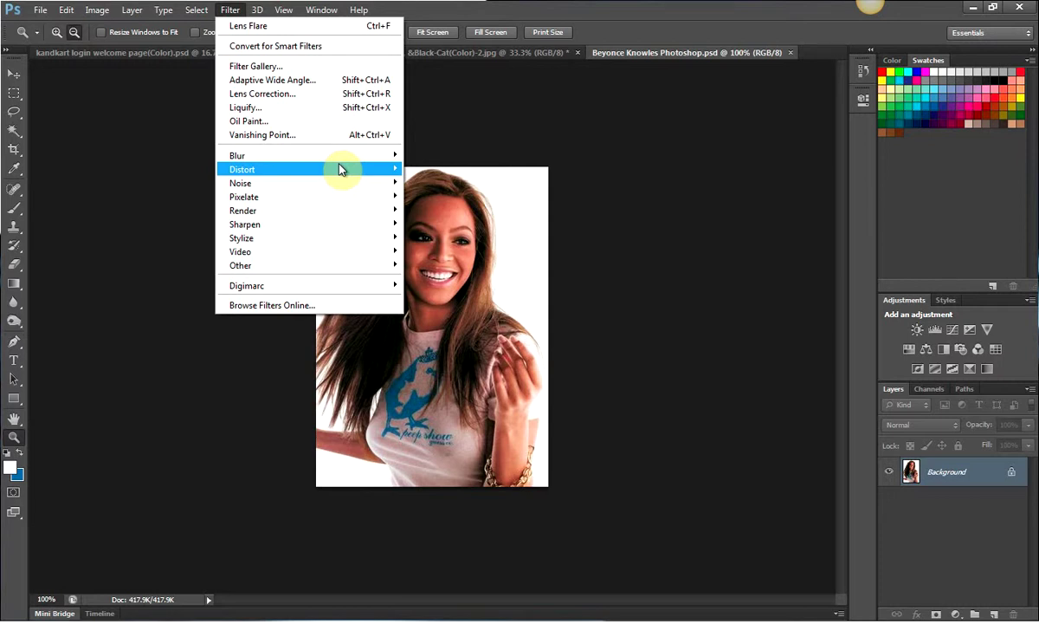
mouse_move(347, 212)
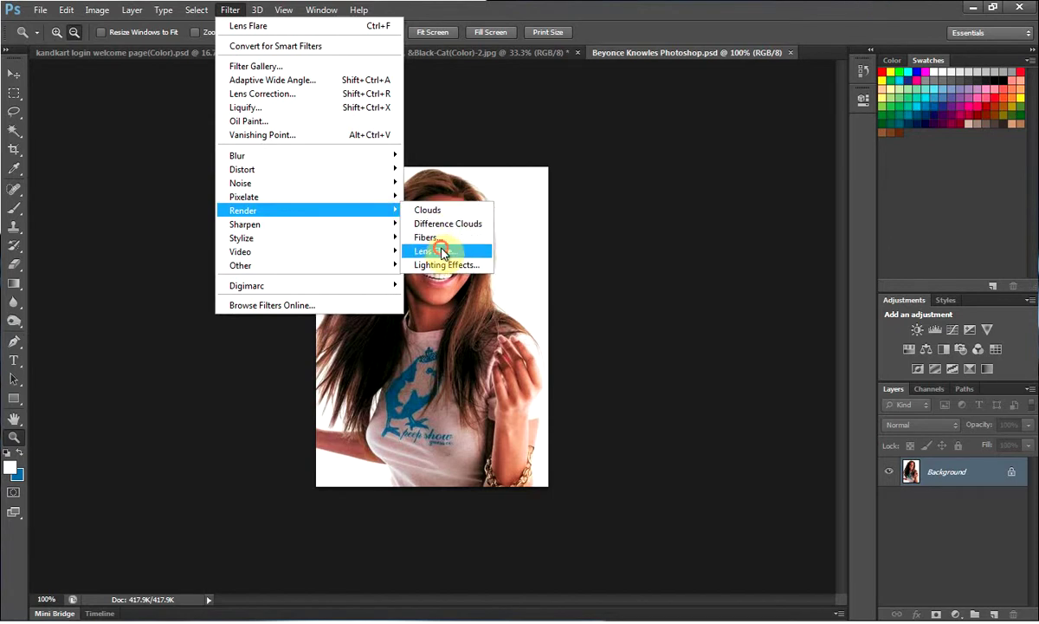
left_click(443, 252)
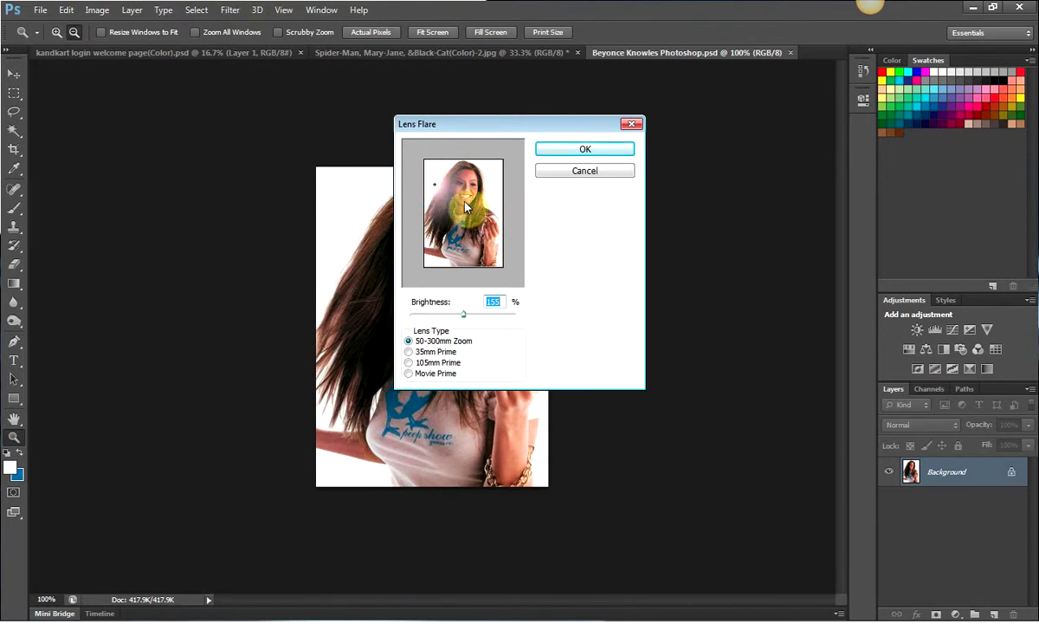
left_click_drag(436, 187, 482, 258)
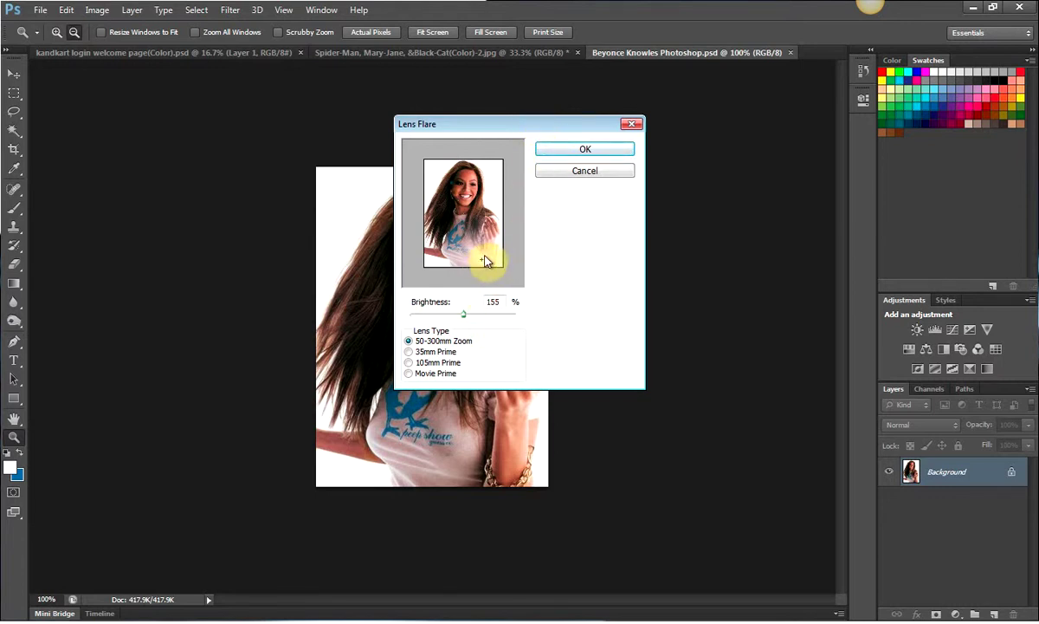
mouse_move(463, 312)
left_mouse_down()
mouse_move(449, 314)
mouse_move(464, 314)
left_mouse_up()
left_click(540, 150)
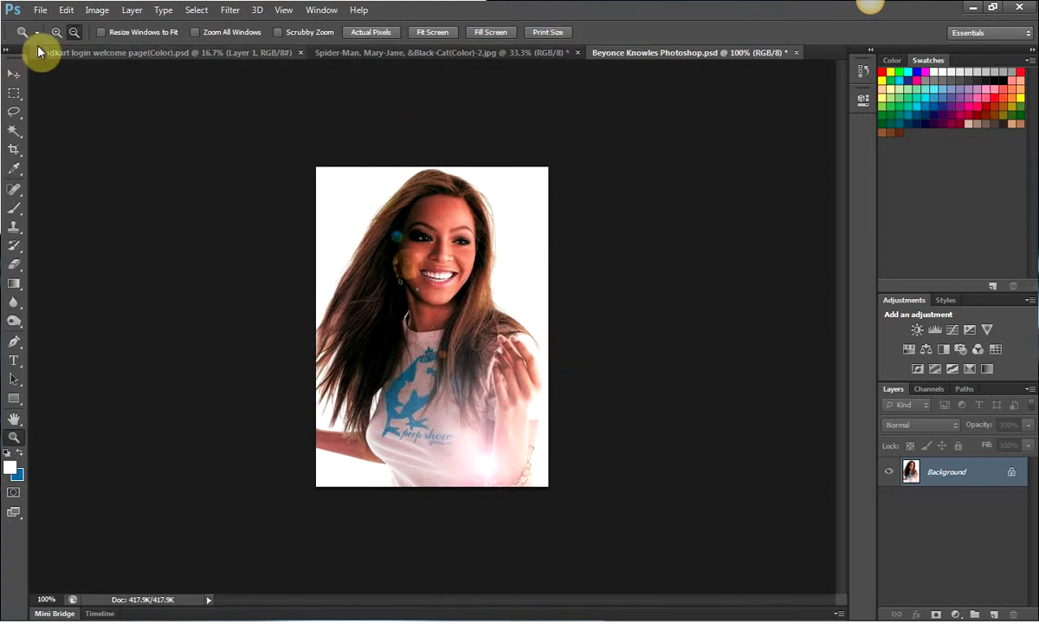
Step: Open Ultimate Eagle-Man Vol 1(Color)Distrubtution.jpg from the Ultimate Eagle-Man Vol.1 Issue's #1-2 folder
left_click(40, 9)
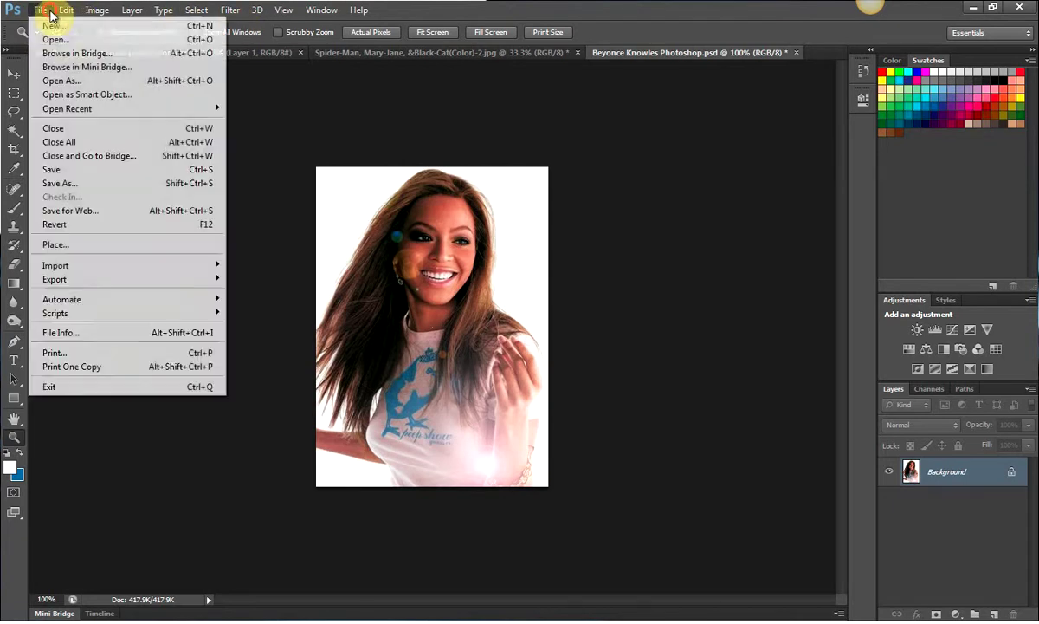
left_click(57, 40)
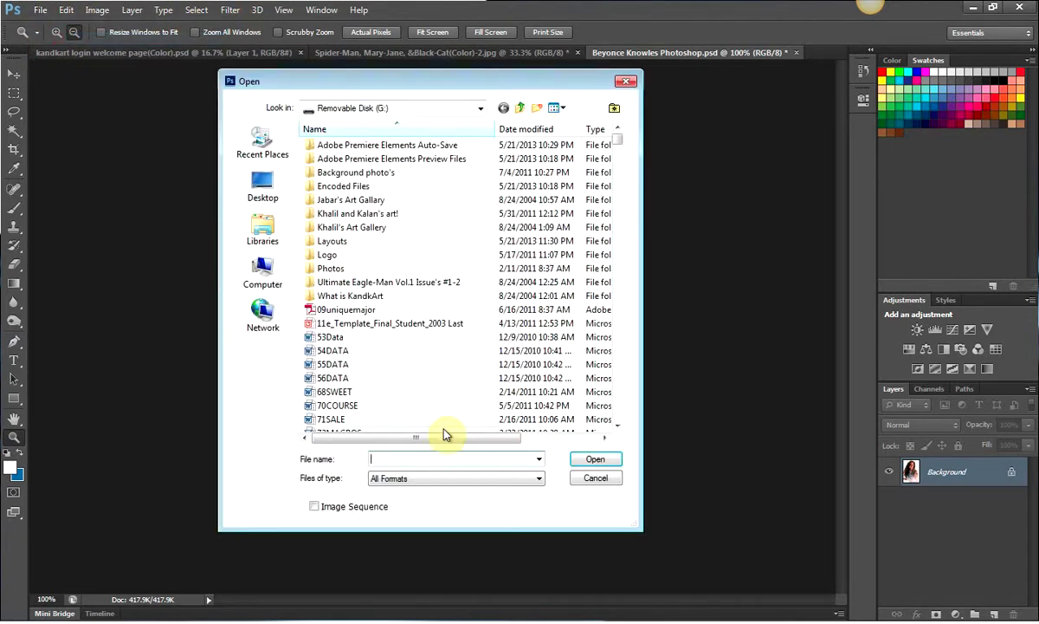
double_click(401, 278)
left_click_drag(616, 156, 610, 394)
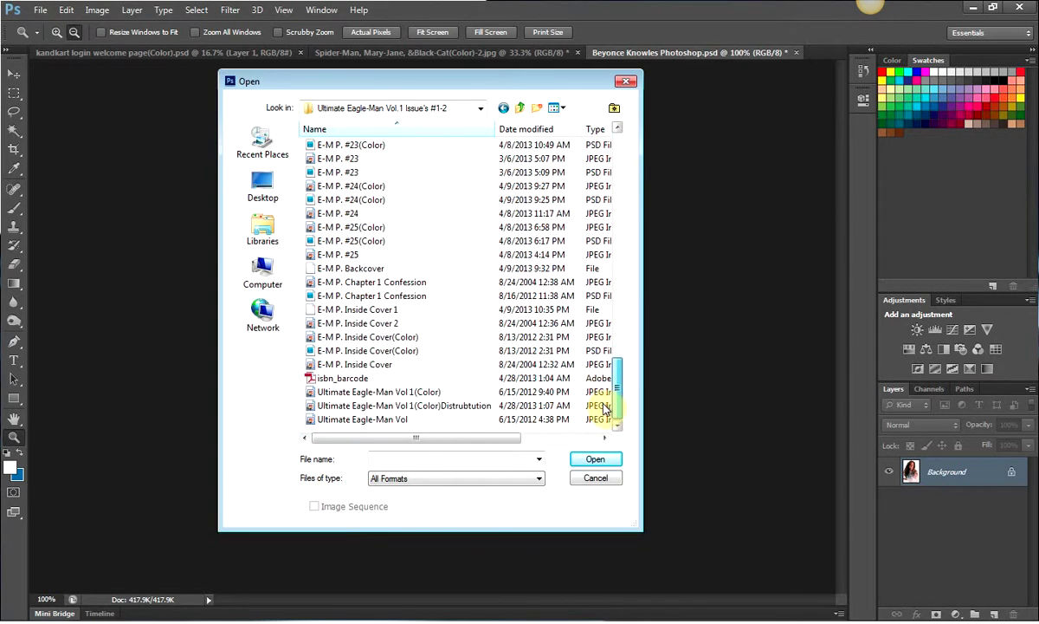
double_click(419, 406)
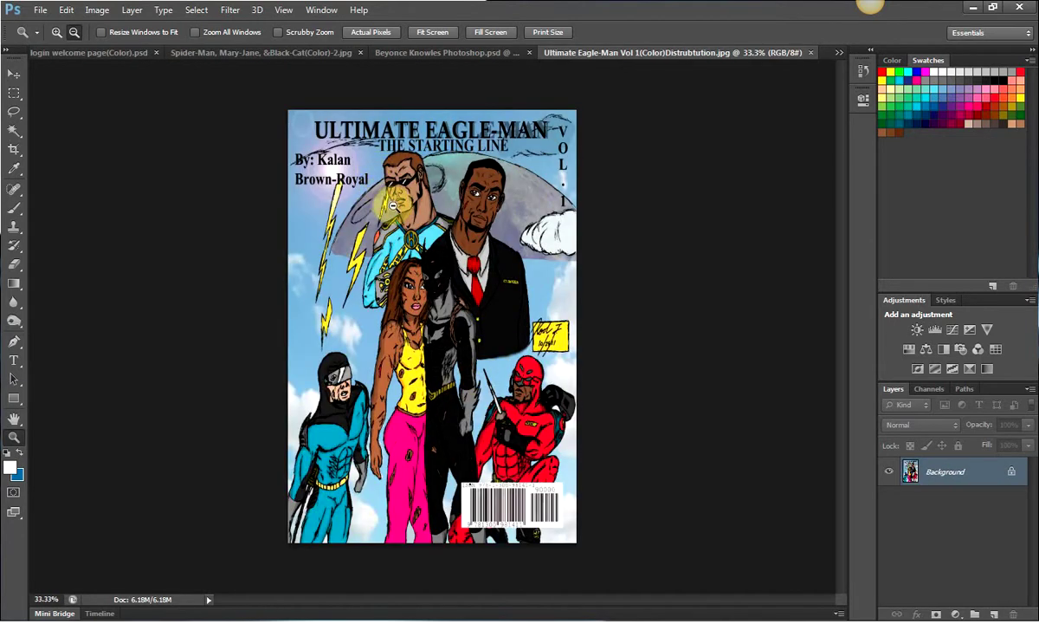
Step: Examine the lens flare behind the author's name on the Ultimate Eagle-Man cover up close and in the overall composition
left_click(58, 32)
left_click(351, 187)
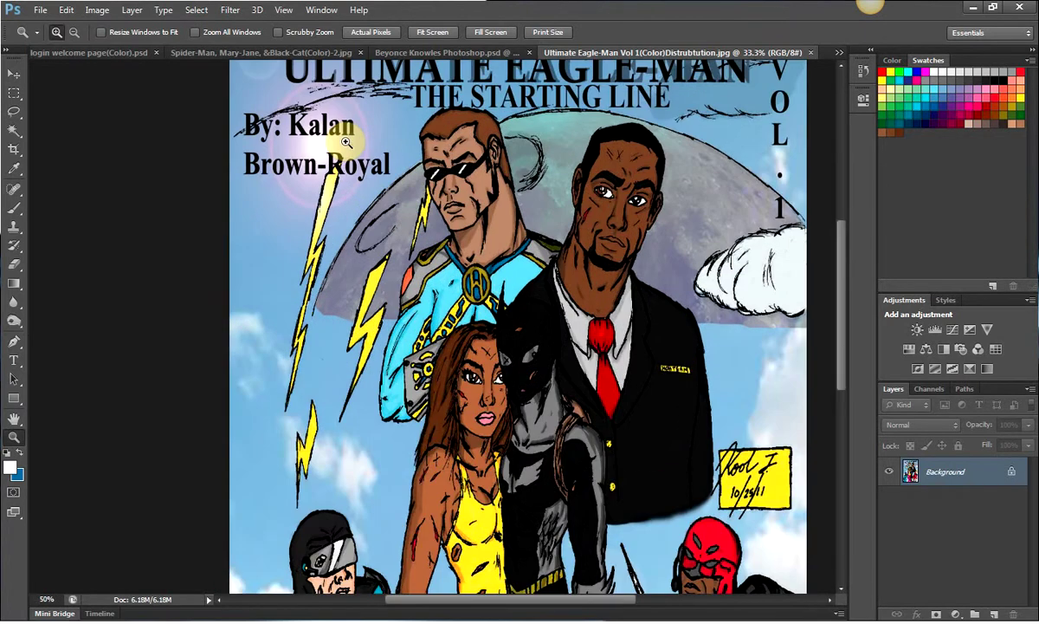
left_click(346, 141)
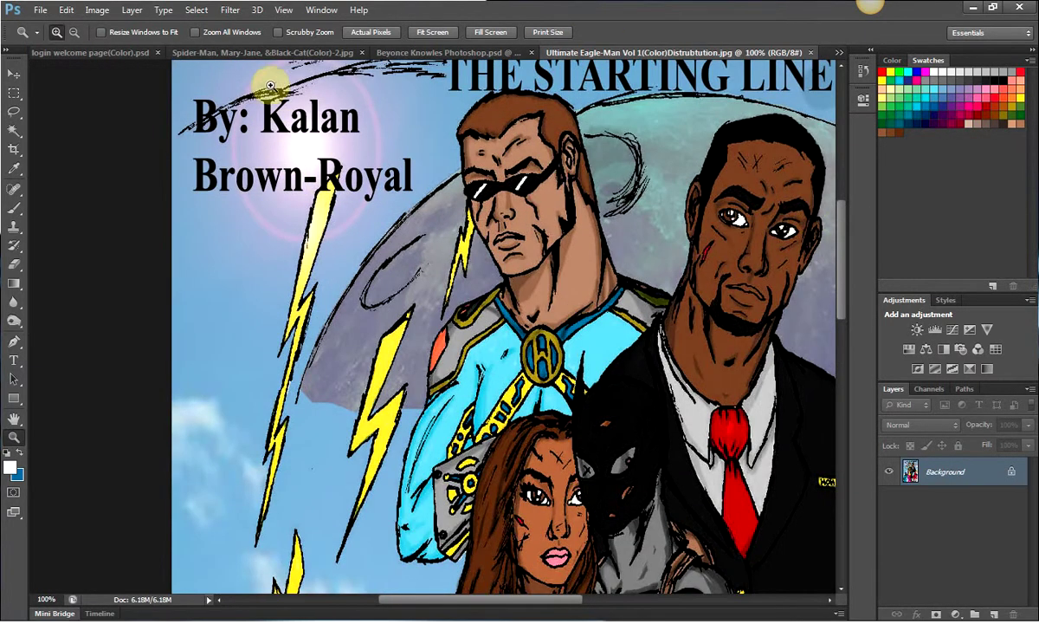
left_click(74, 32)
left_click(414, 247)
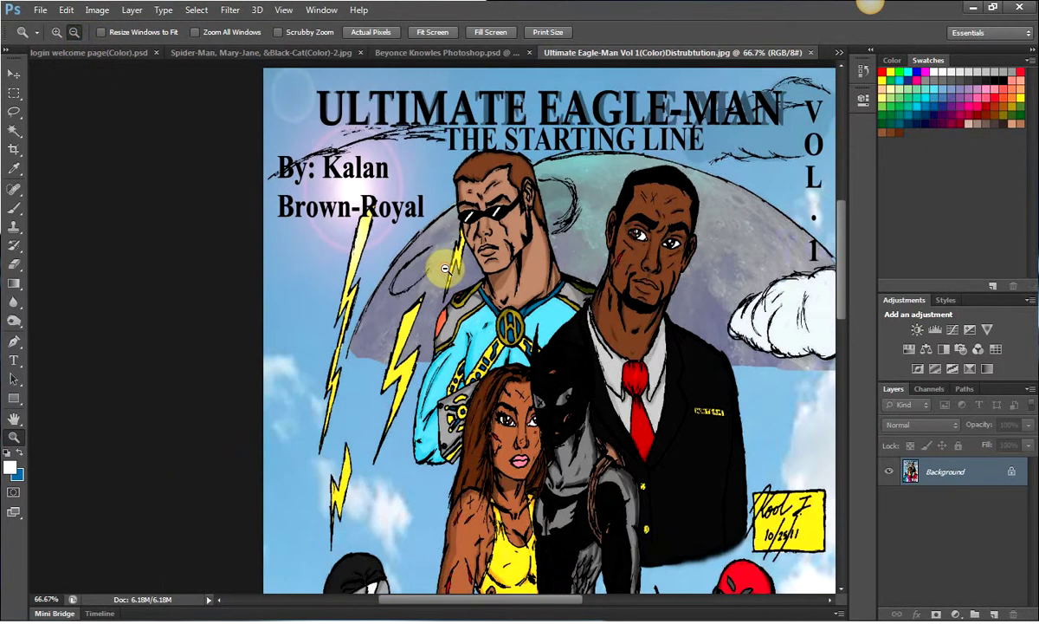
left_click(495, 279)
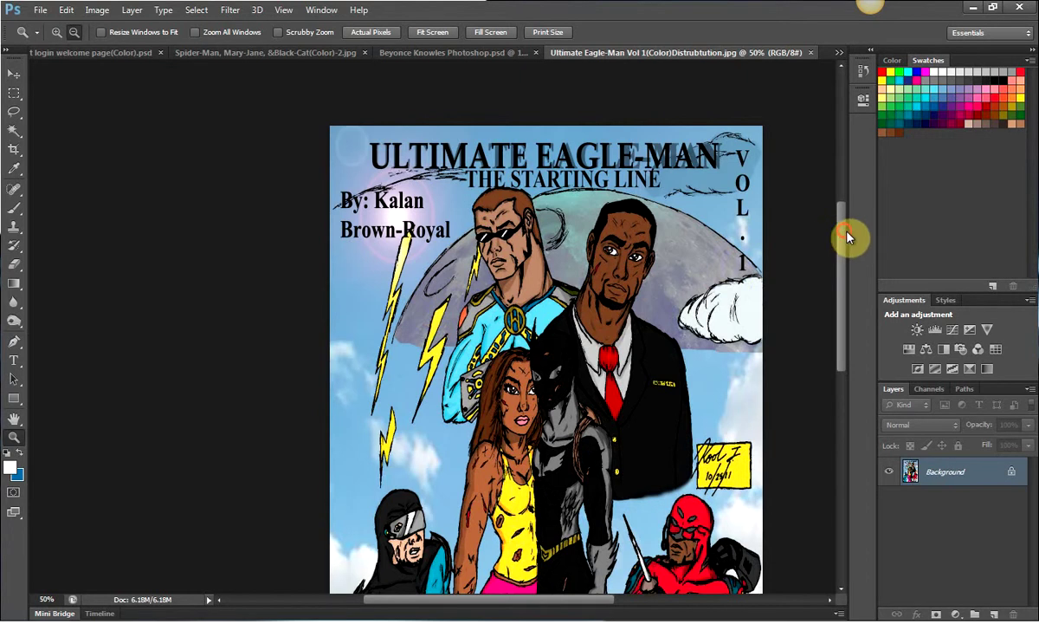
left_click_drag(849, 257, 828, 197)
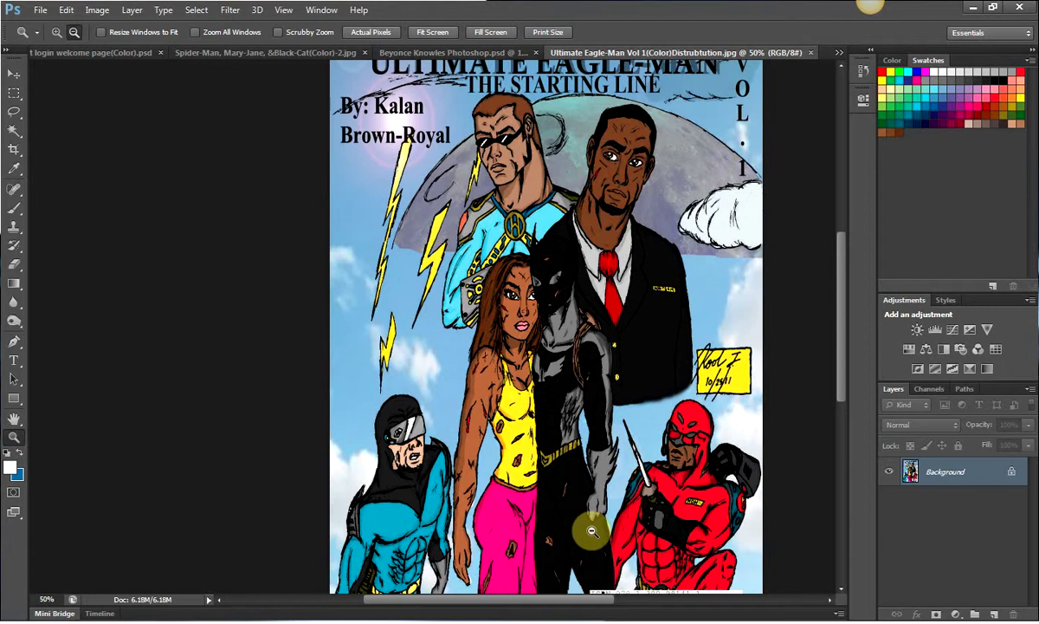
key("s")
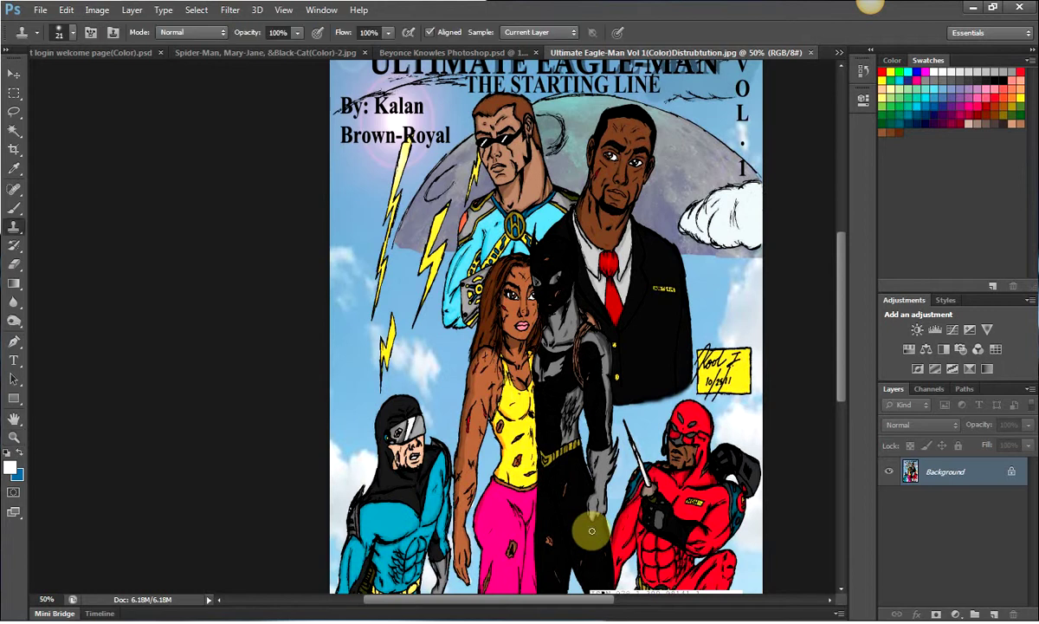